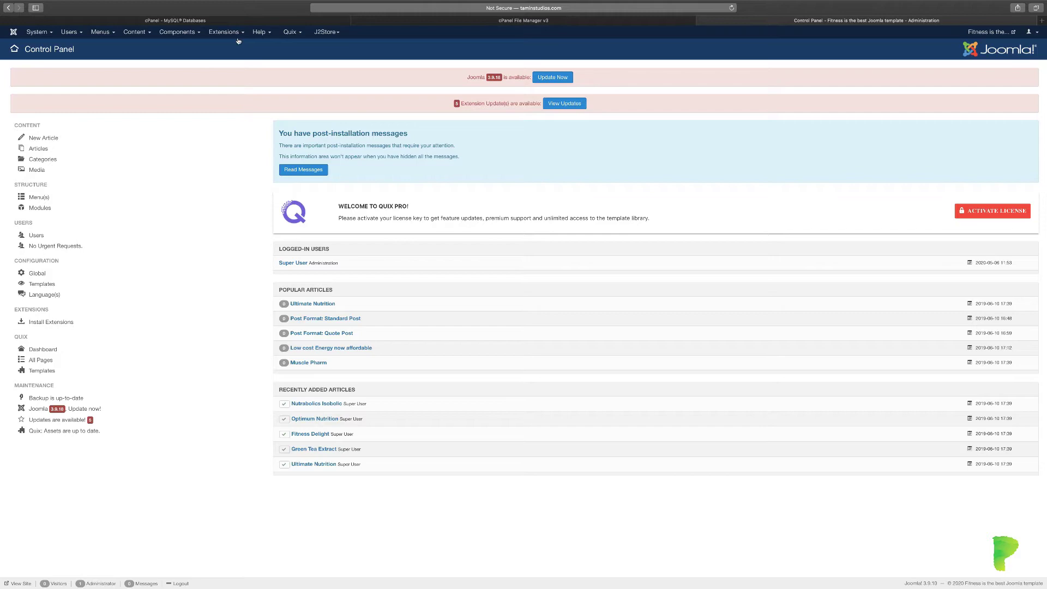
# On the Quix dashboard, activate the license with the ThemeXpert username and auth key in Auth Settings
pyautogui.click(290, 33)
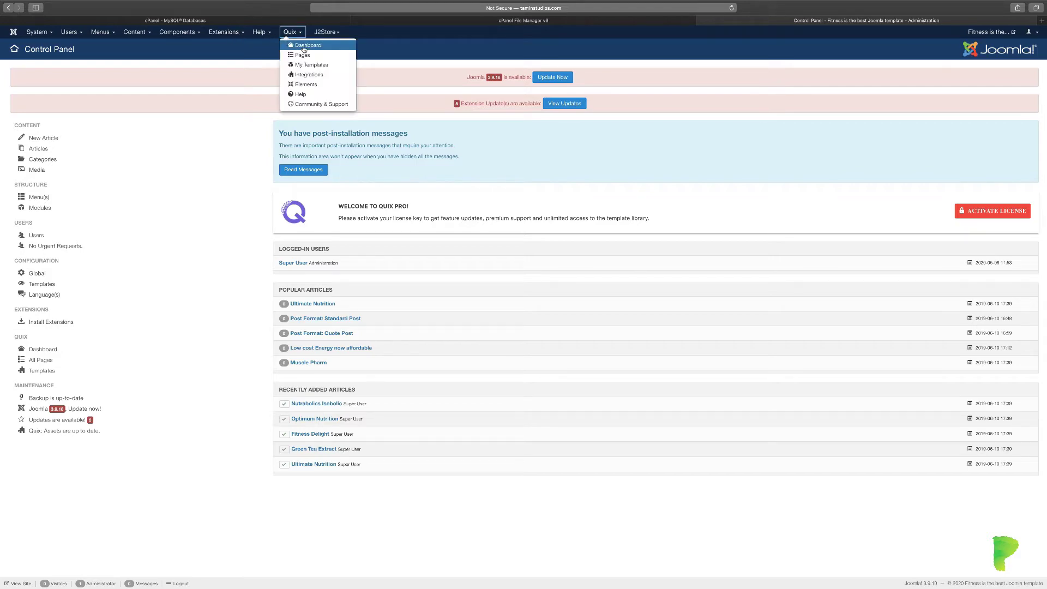
pyautogui.click(304, 46)
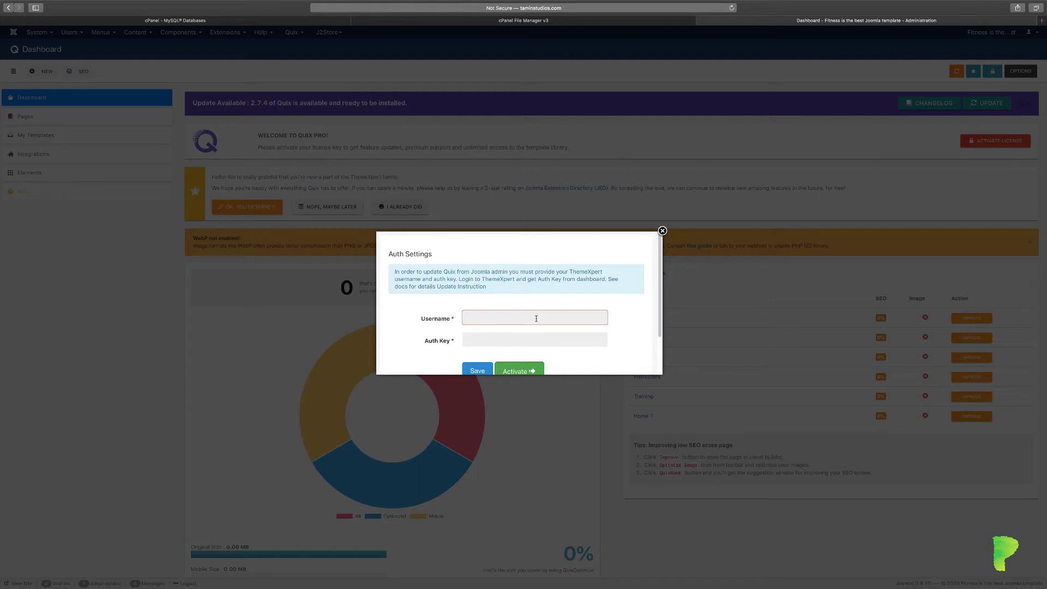
pyautogui.click(437, 325)
pyautogui.click(544, 341)
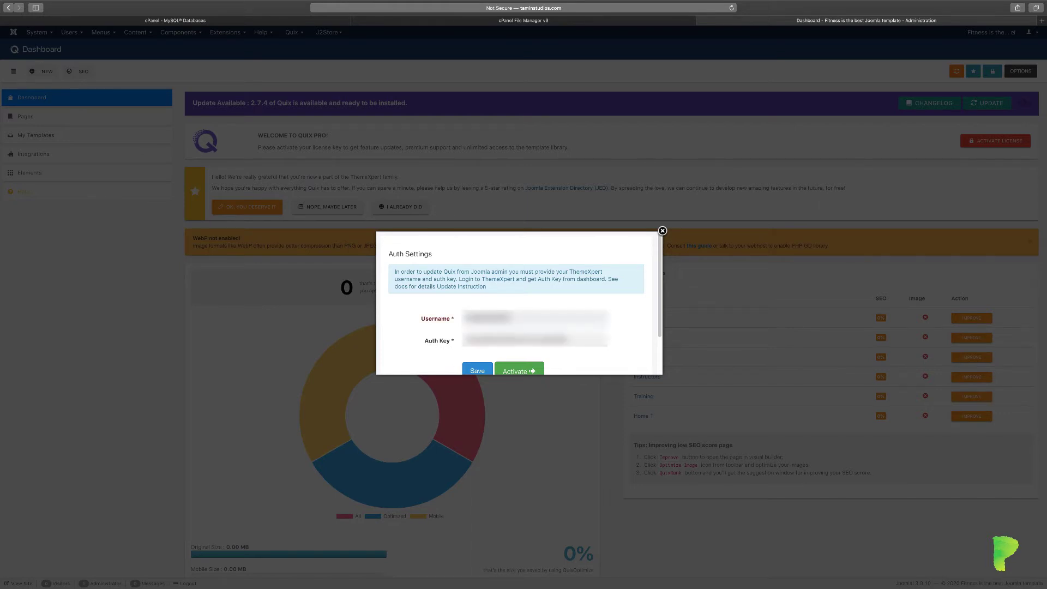
pyautogui.click(521, 374)
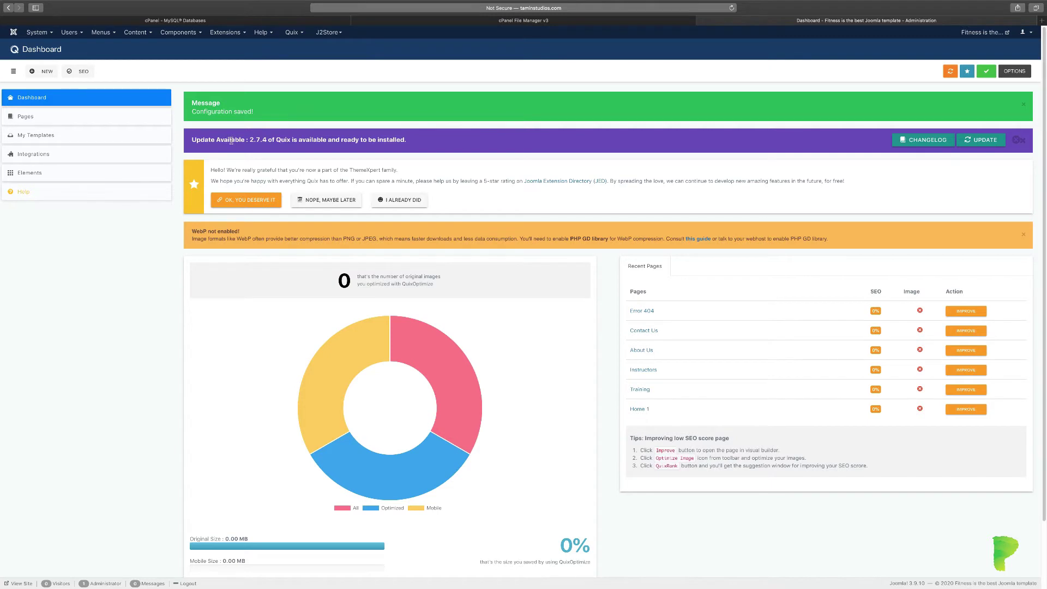
# Select all five pending extension updates on the Extensions: Update page and run the update
pyautogui.click(225, 32)
pyautogui.moveTo(237, 47)
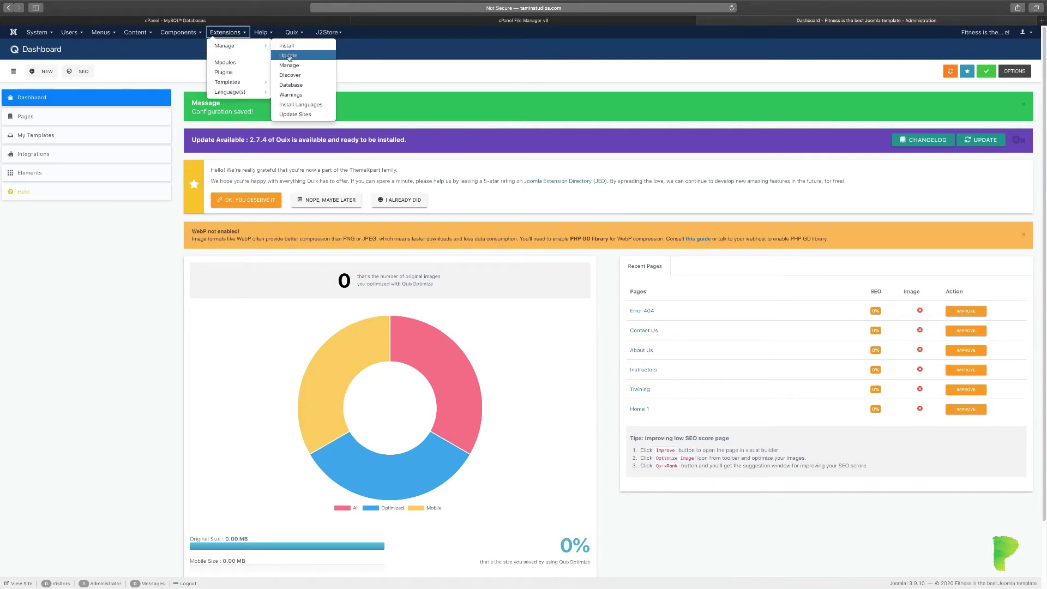
pyautogui.click(289, 57)
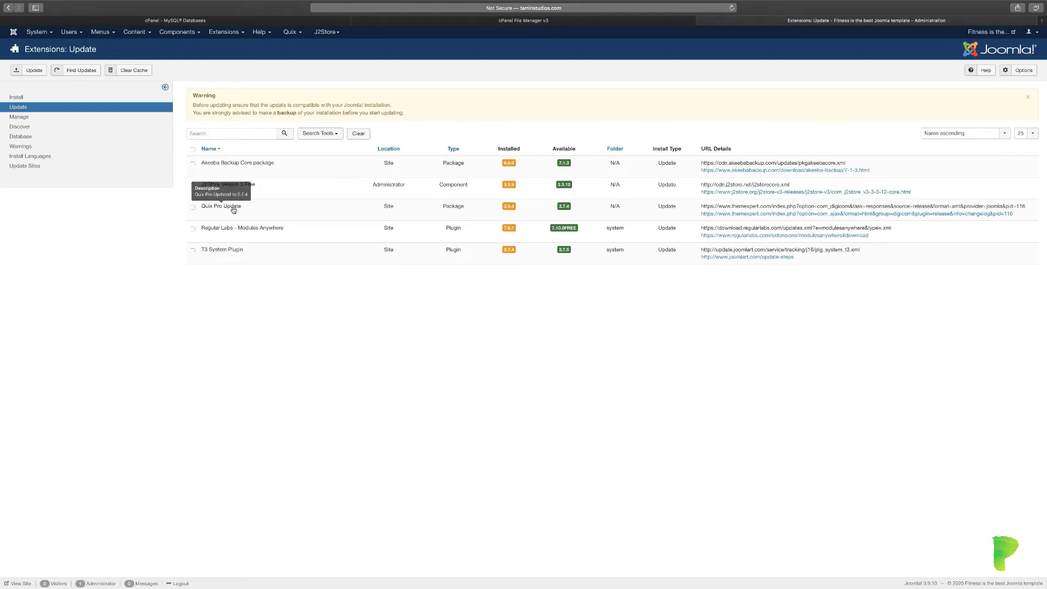
pyautogui.click(193, 150)
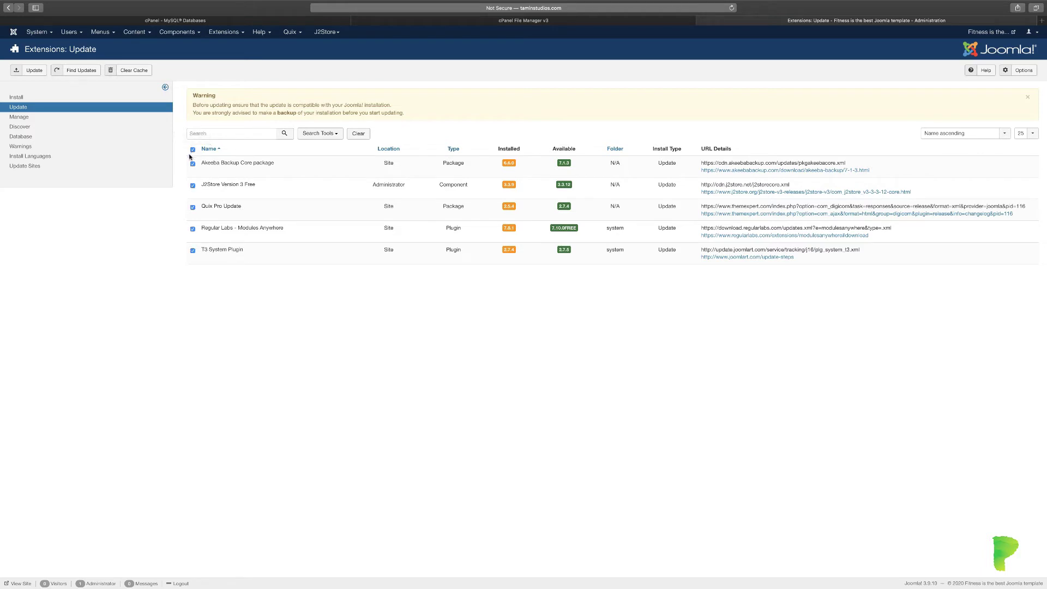
pyautogui.click(31, 71)
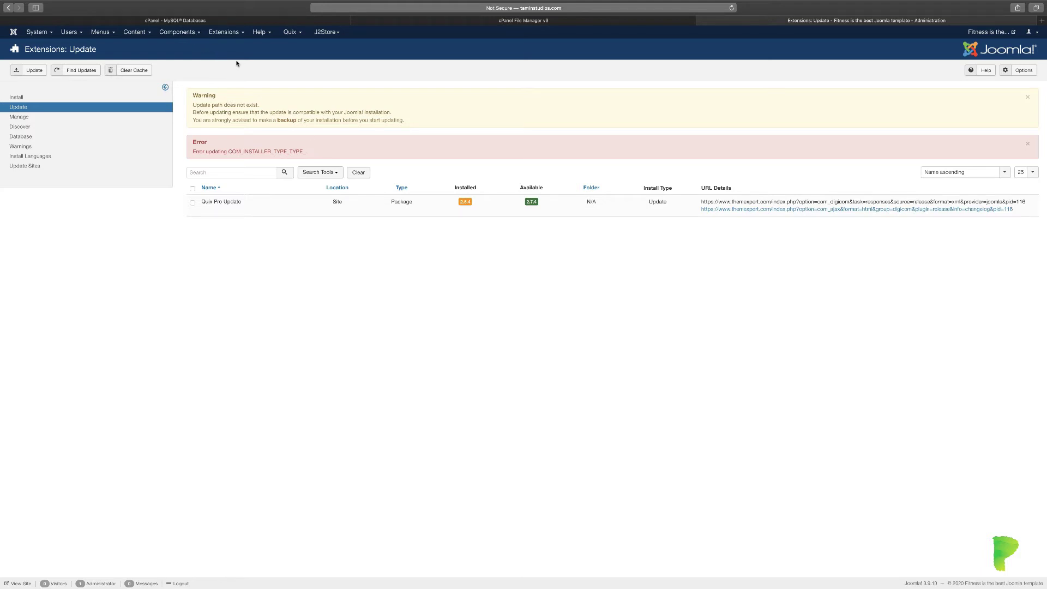
pyautogui.click(239, 33)
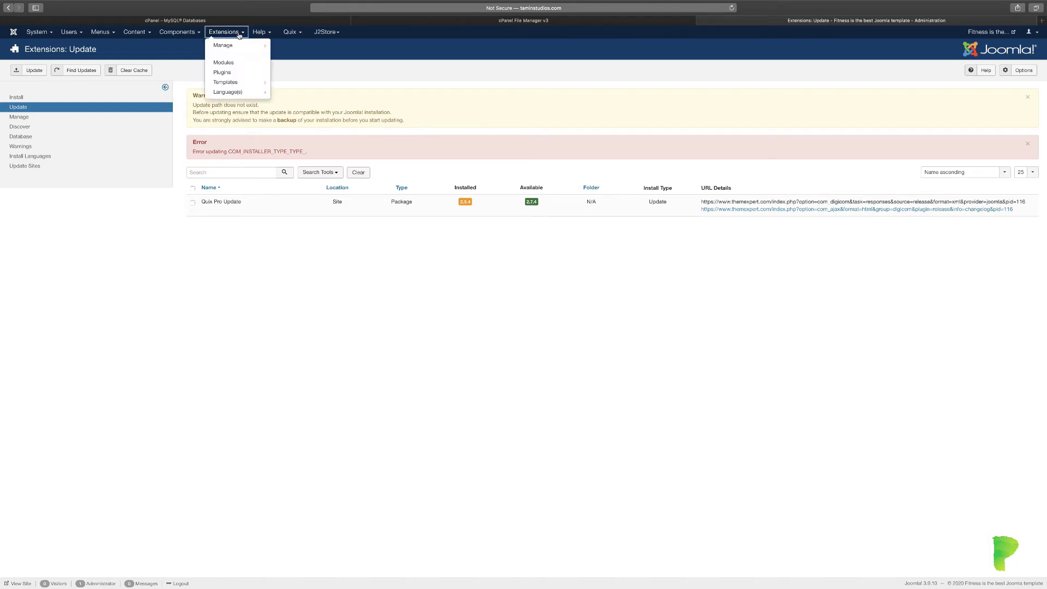
# Install the Quix package from the Install page and proceed to the installer's Requirements step
pyautogui.click(34, 98)
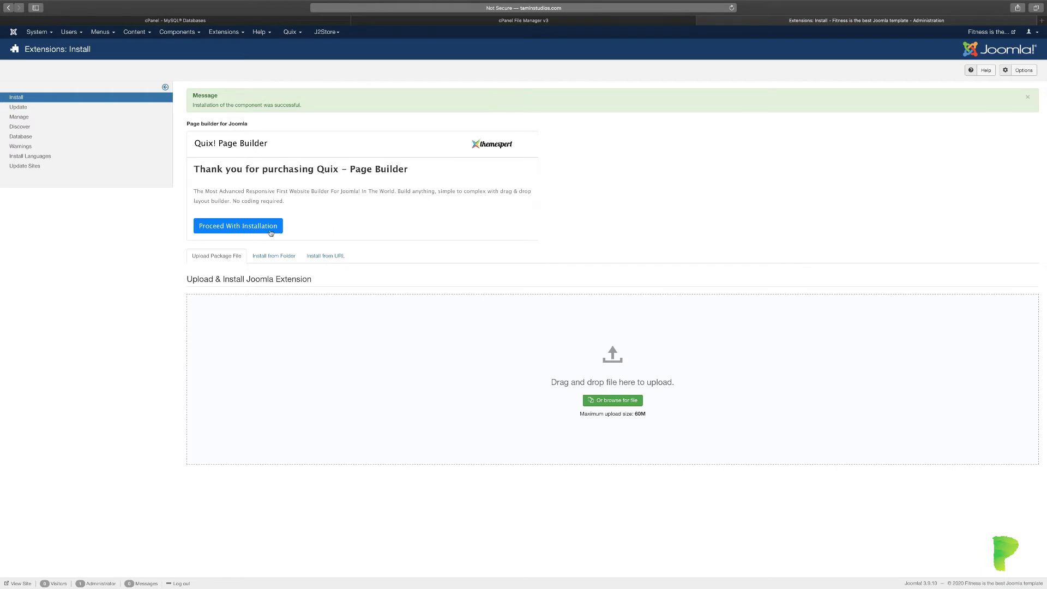
pyautogui.click(235, 228)
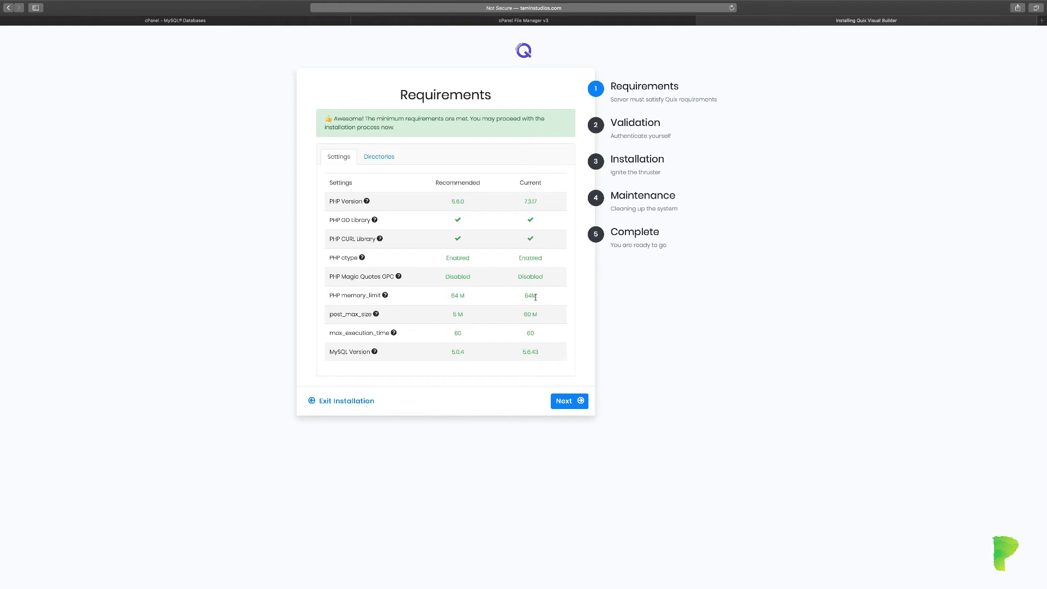
# In cPanel, search 'php' and load taminstudios.com's settings in the MultiPHP INI Editor
pyautogui.click(185, 21)
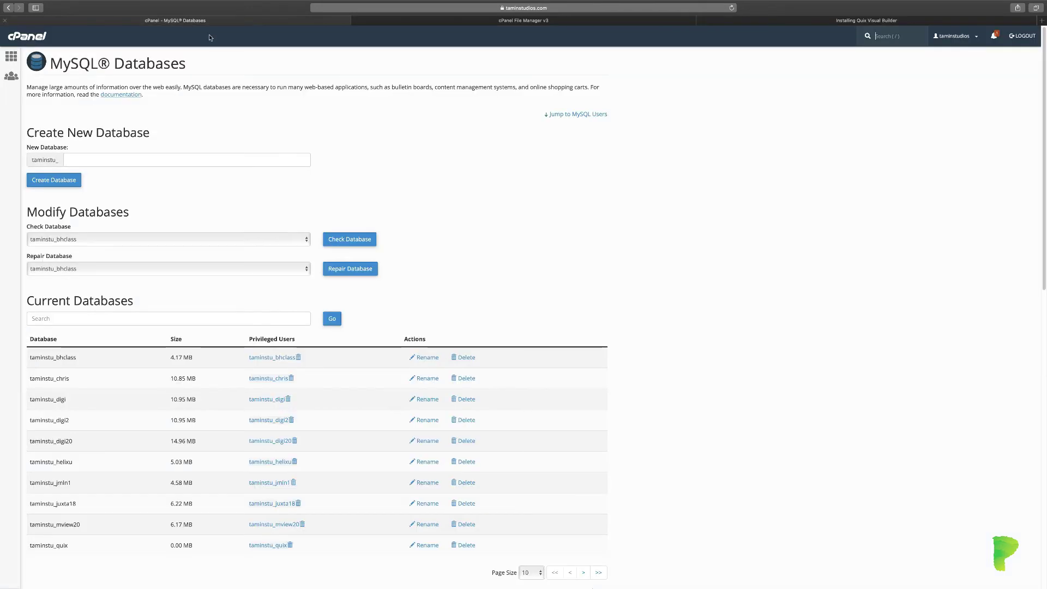
pyautogui.click(23, 39)
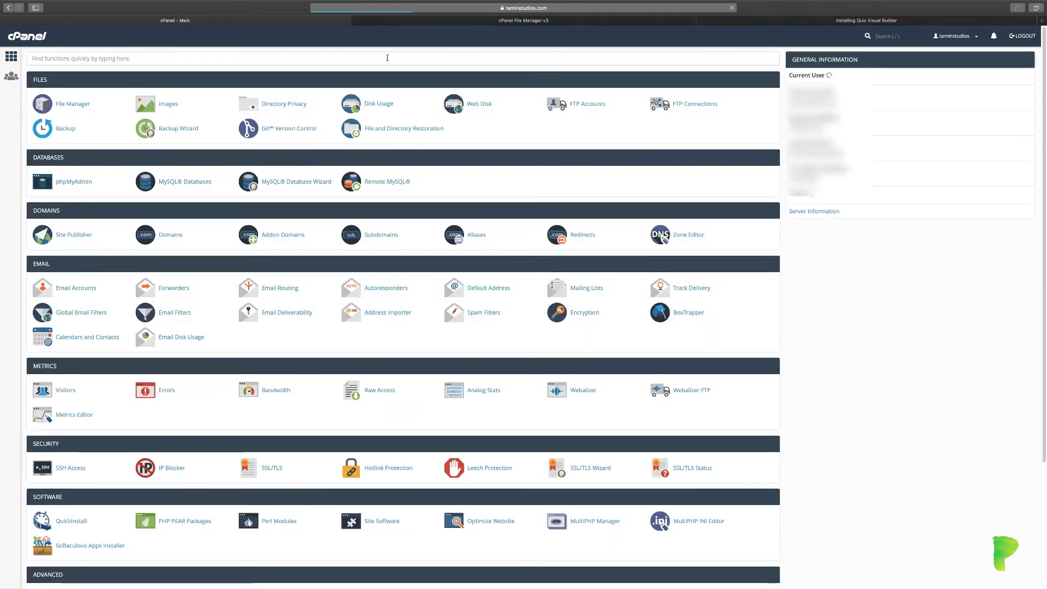
pyautogui.write('php')
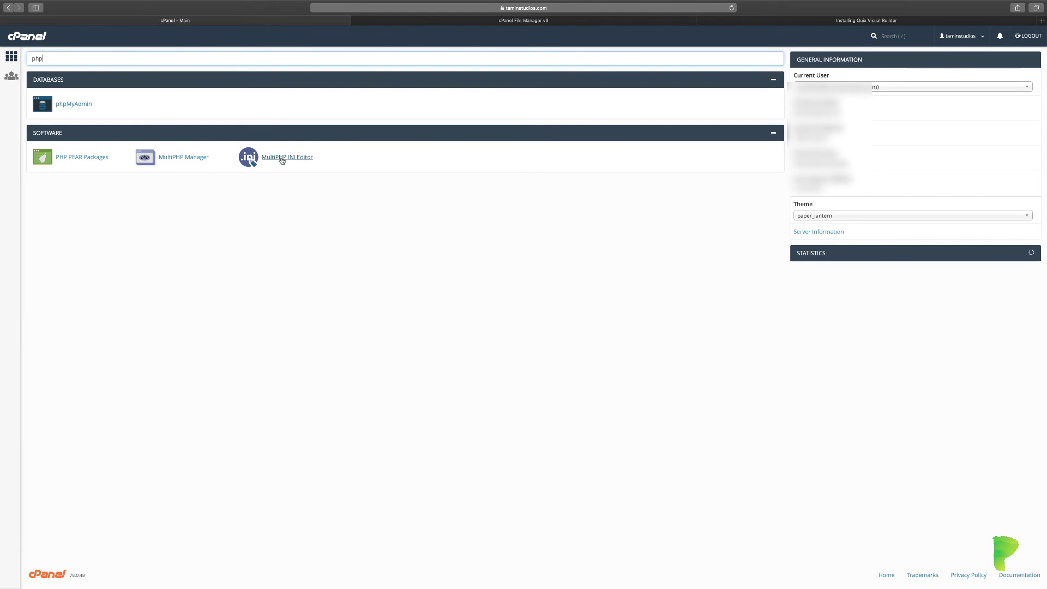
pyautogui.click(282, 159)
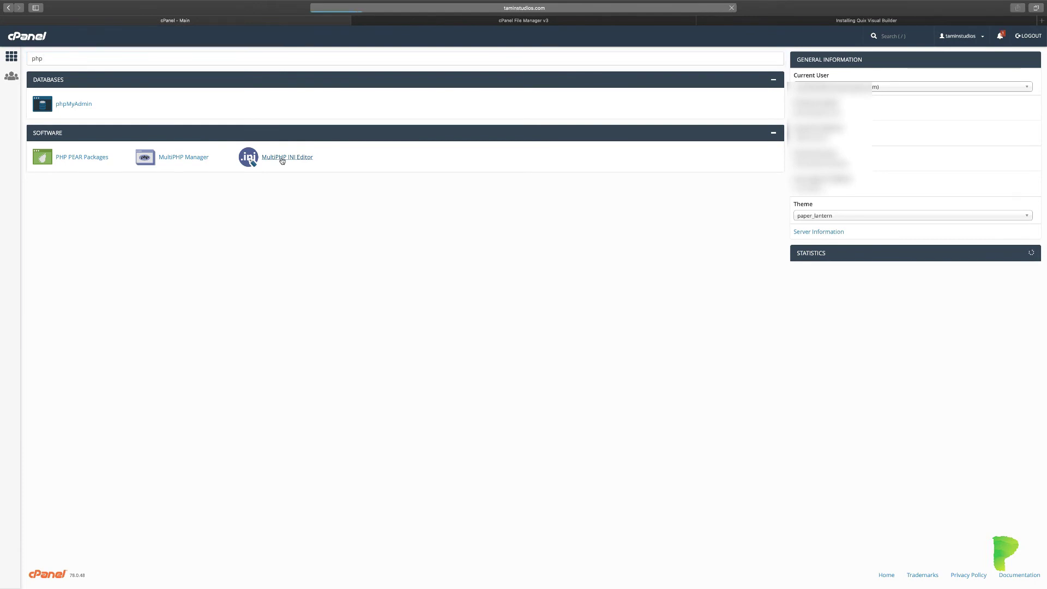
pyautogui.click(276, 181)
pyautogui.click(329, 166)
pyautogui.click(116, 181)
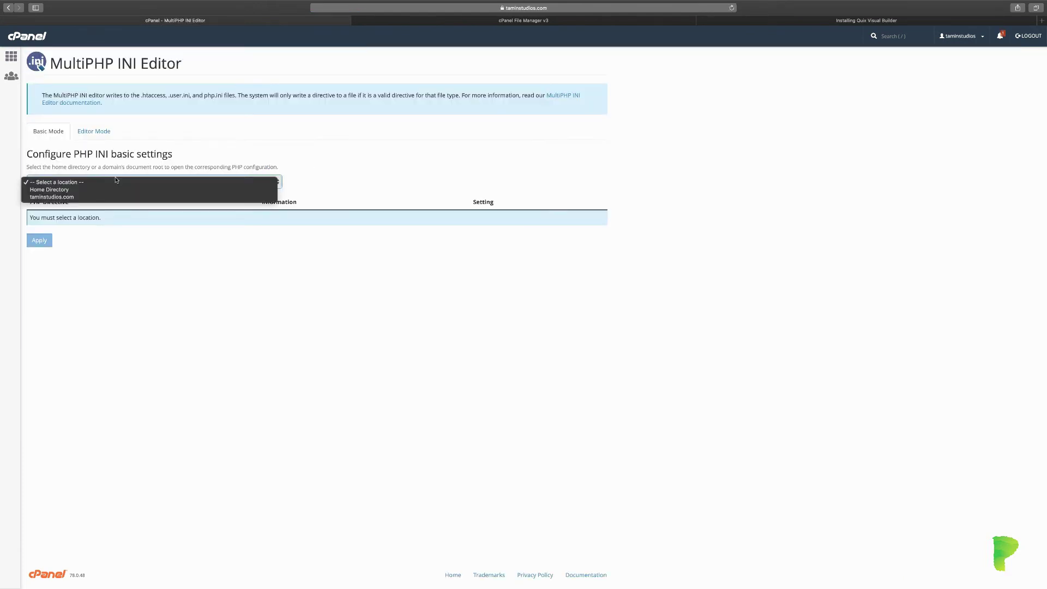
pyautogui.click(90, 197)
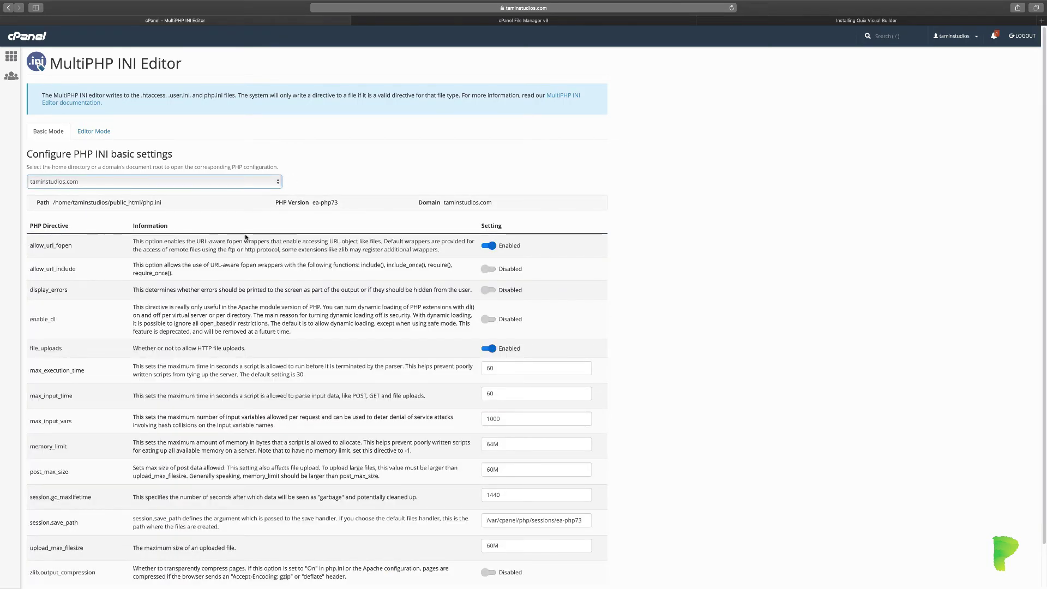
# Compare memory_limit 64M, post_max_size 60M and max_execution_time 60 against the Quix Requirements page
pyautogui.scroll(-2, 491, 316)
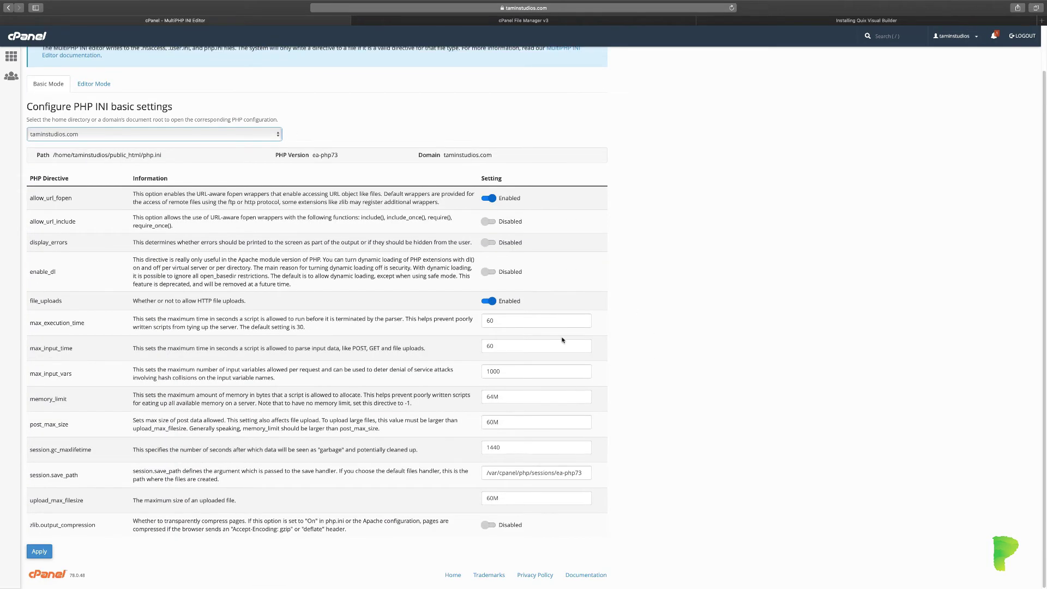
pyautogui.click(865, 22)
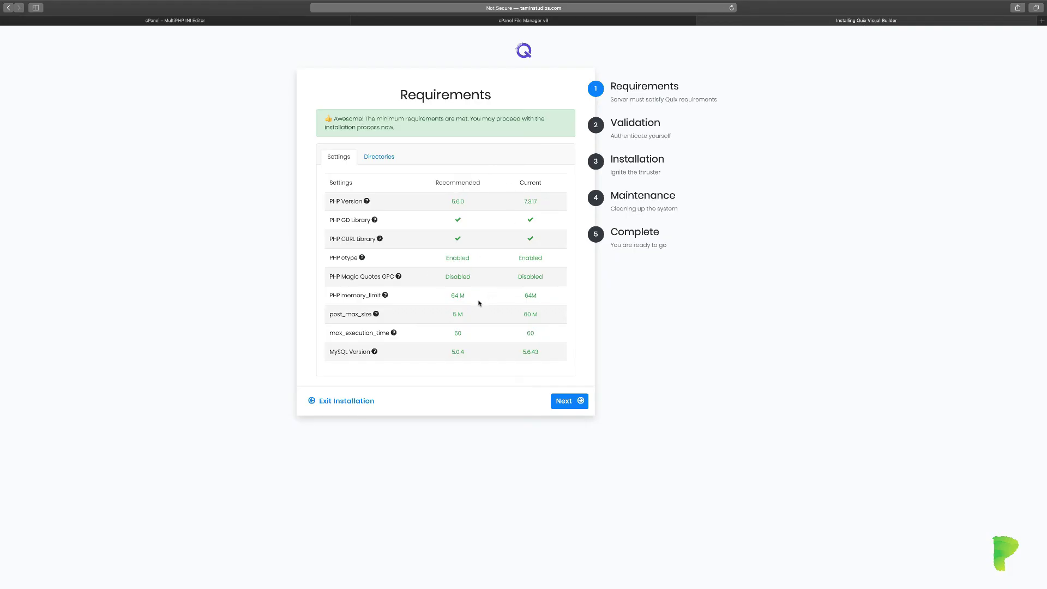
pyautogui.click(195, 22)
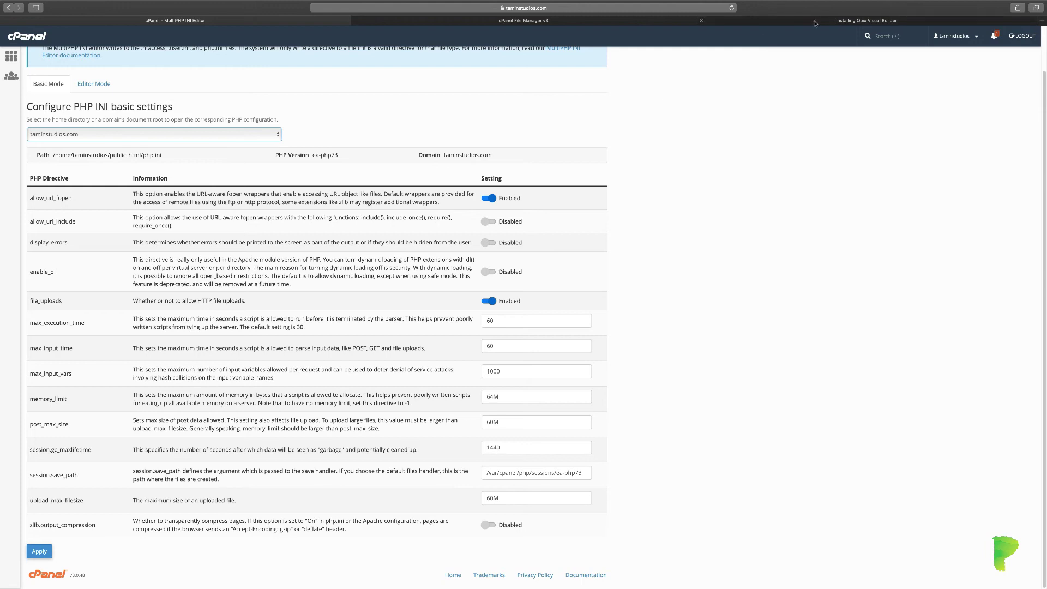
pyautogui.click(784, 21)
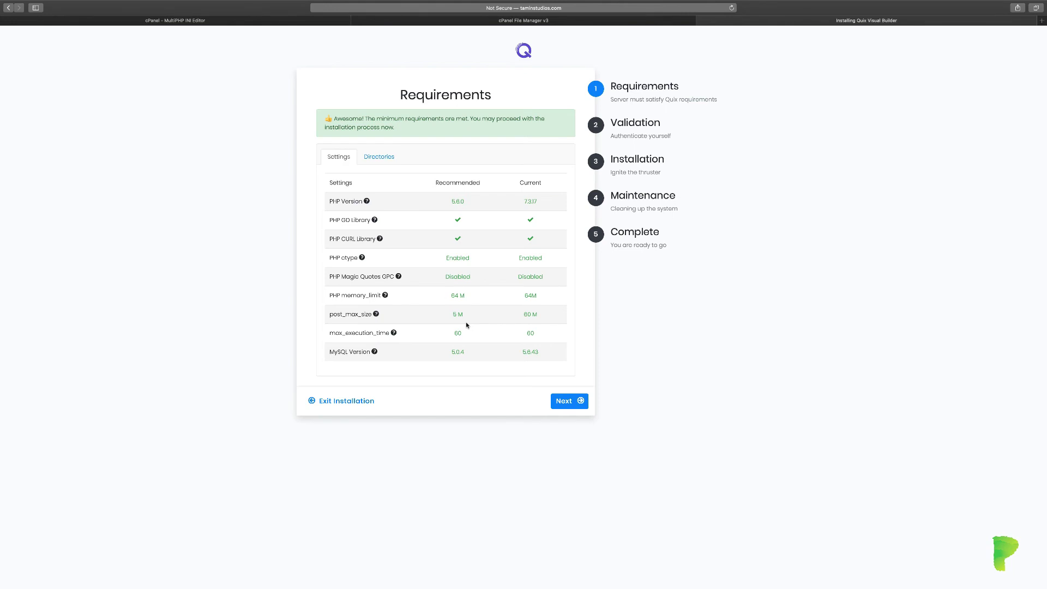
# Review the Directories and Settings checks, then validate the license credentials to find Quix Pro
pyautogui.click(385, 162)
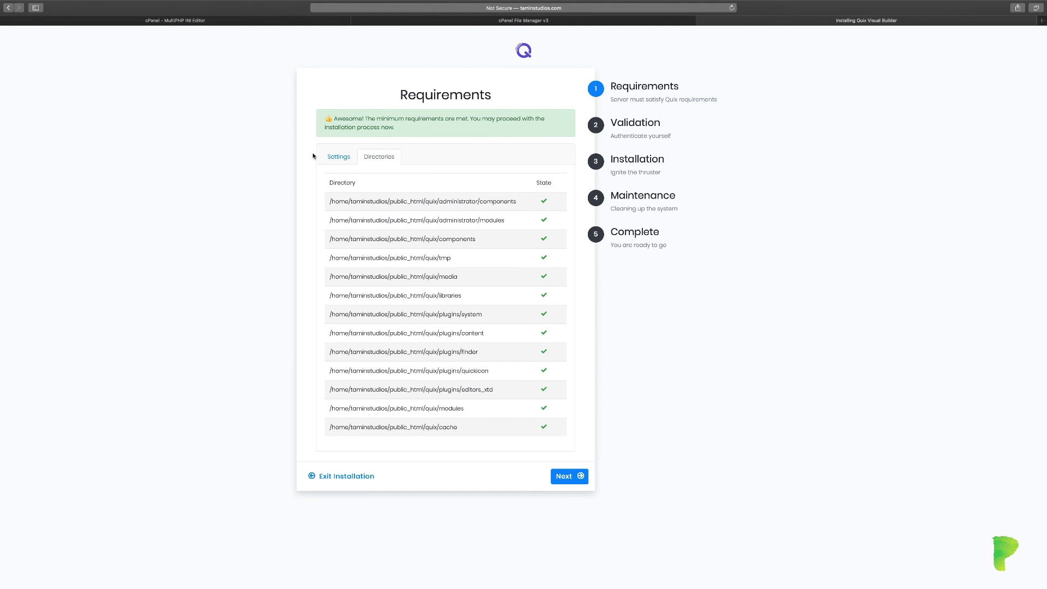
pyautogui.click(337, 158)
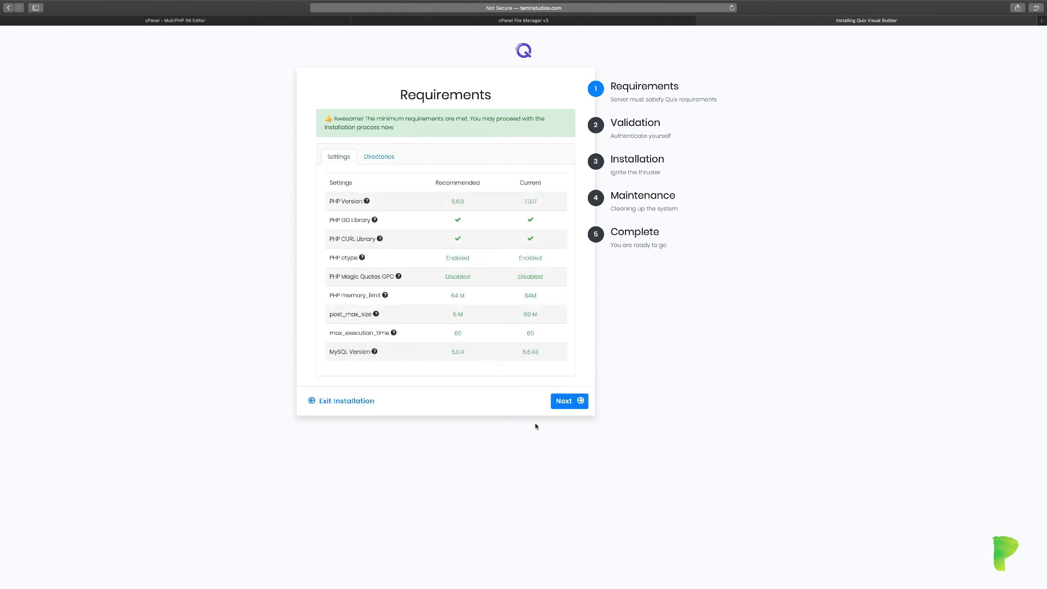
pyautogui.click(570, 402)
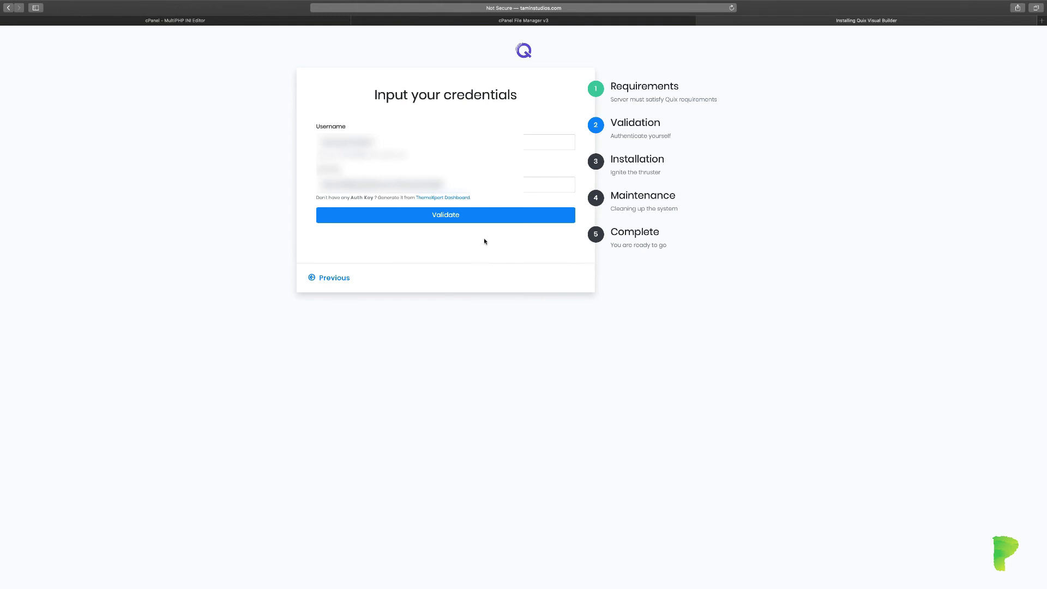
pyautogui.click(467, 216)
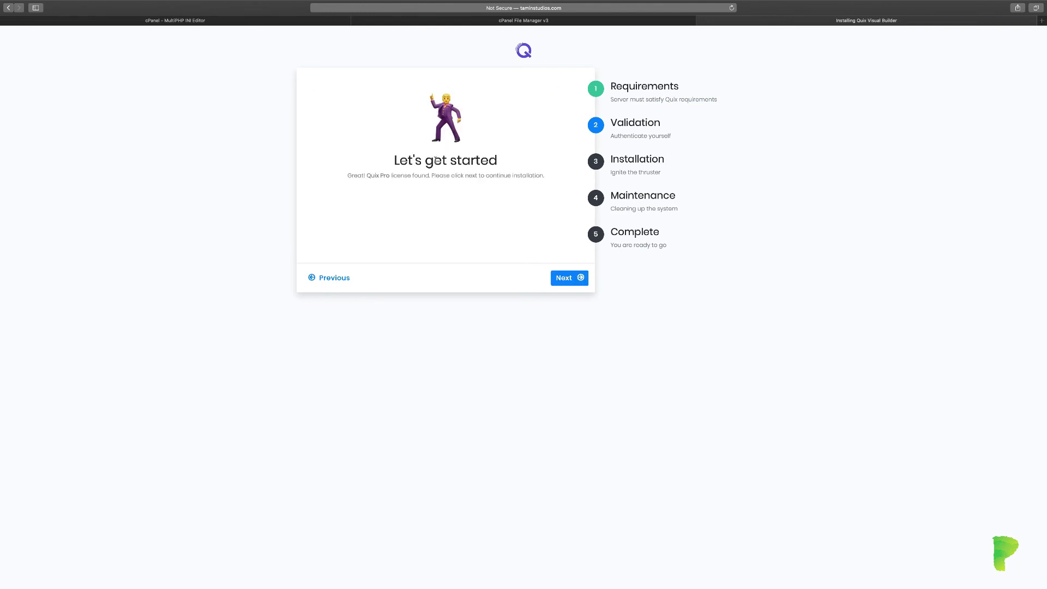
# Run the Installing Quix and Maintenance steps through to Installation Completed
pyautogui.click(571, 281)
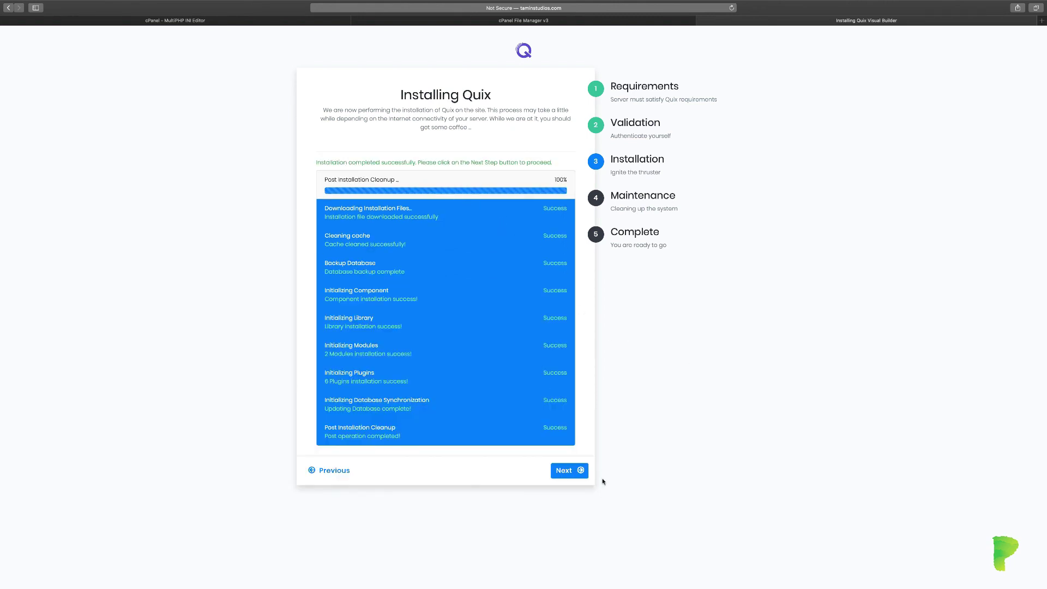
pyautogui.click(569, 471)
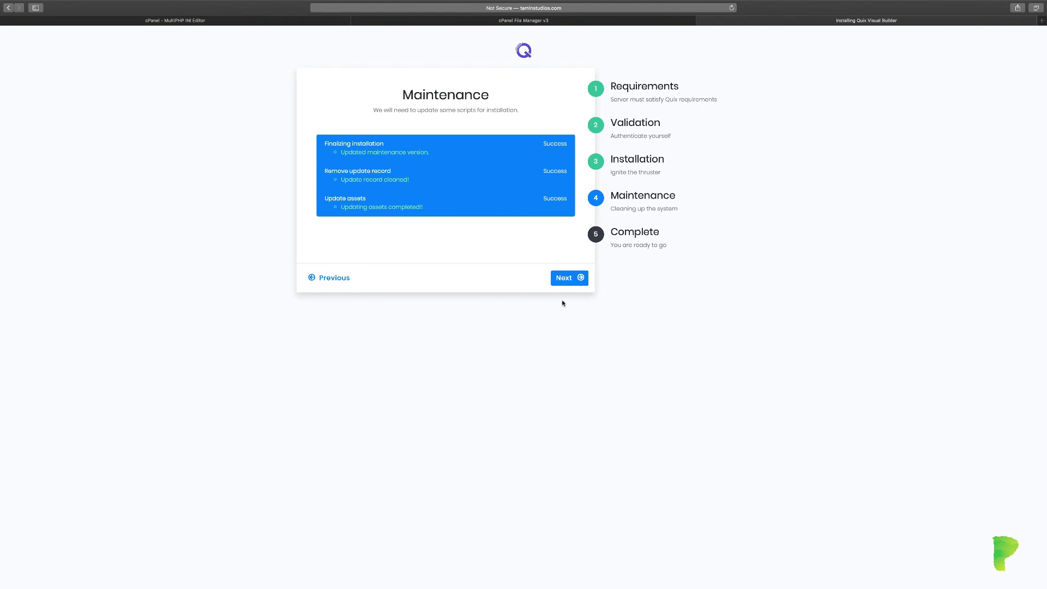
pyautogui.click(569, 279)
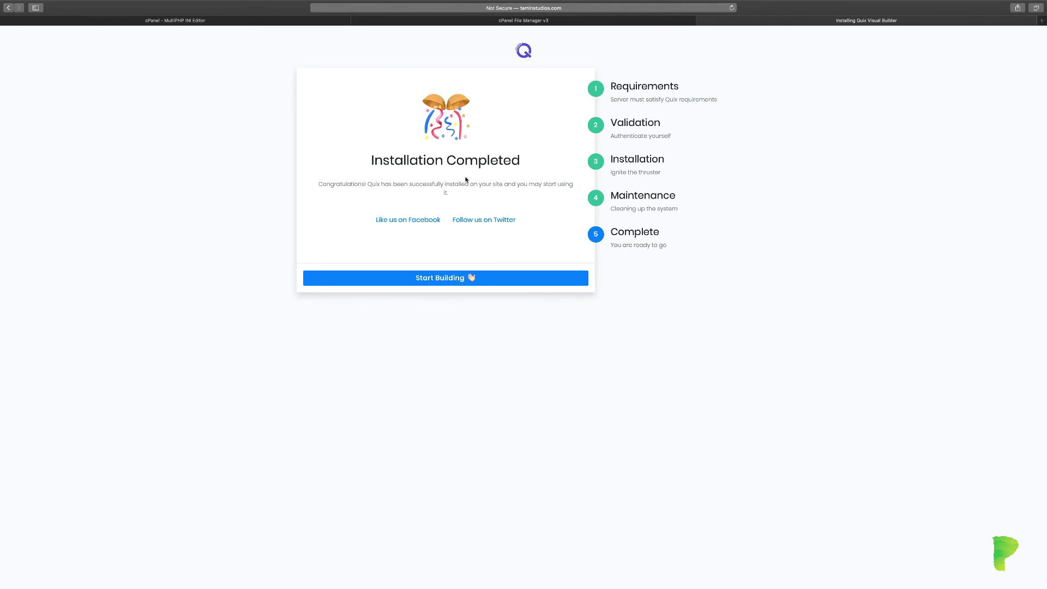
# Return via Start Building to the Quix dashboard running Quix Builder 2.7.4 PRO
pyautogui.click(512, 282)
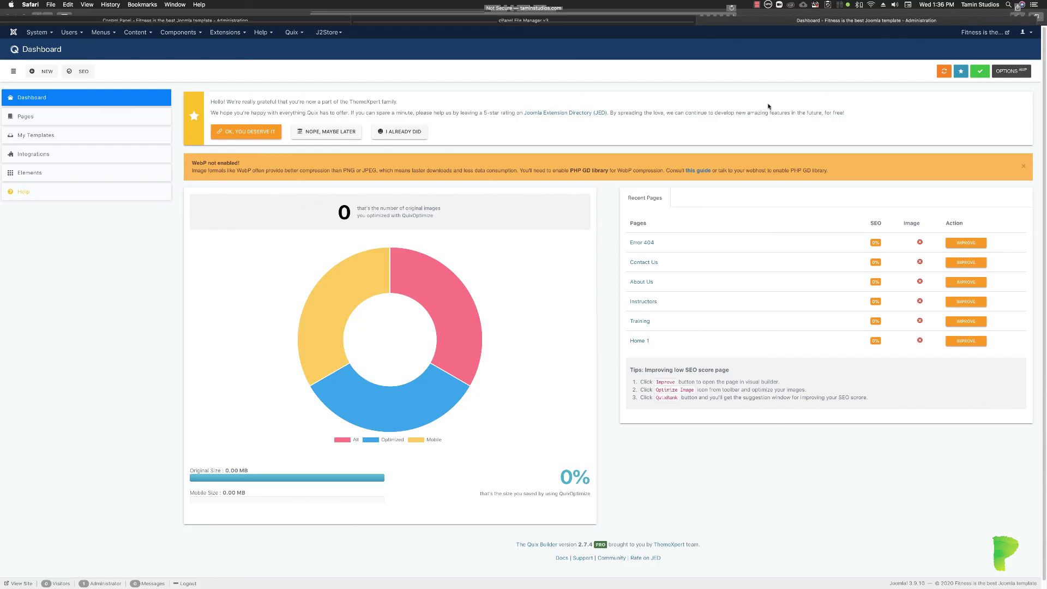